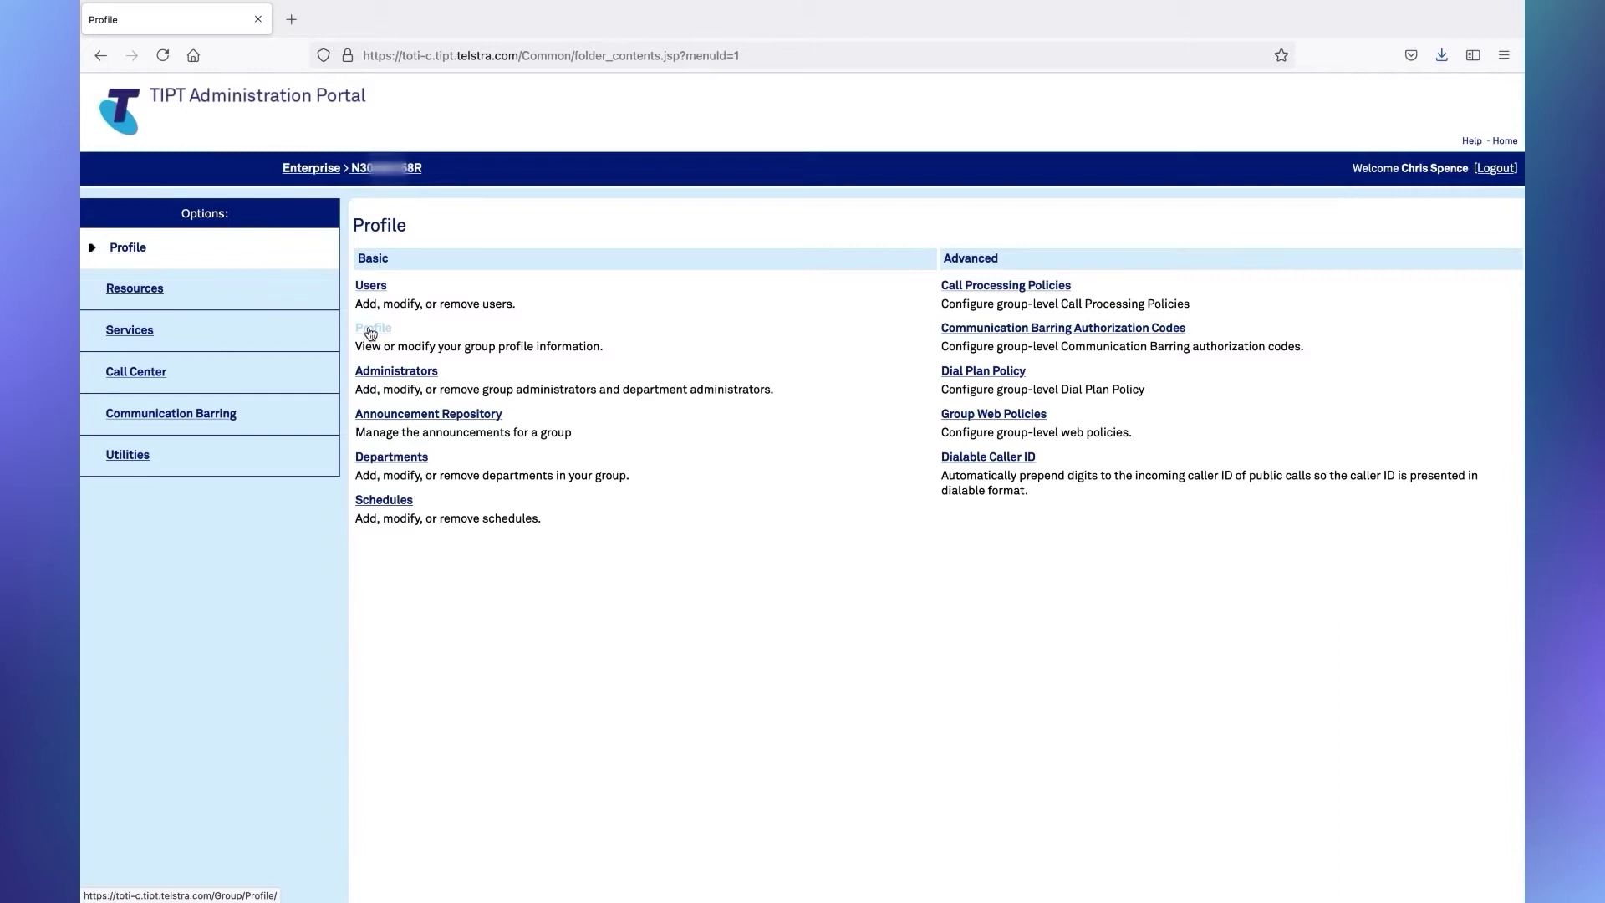
Show the Cisco 88x5 MPP DMS configuration files via Utilities > Device Configuration
{"action": "left_click", "coordinate": [132, 456]}
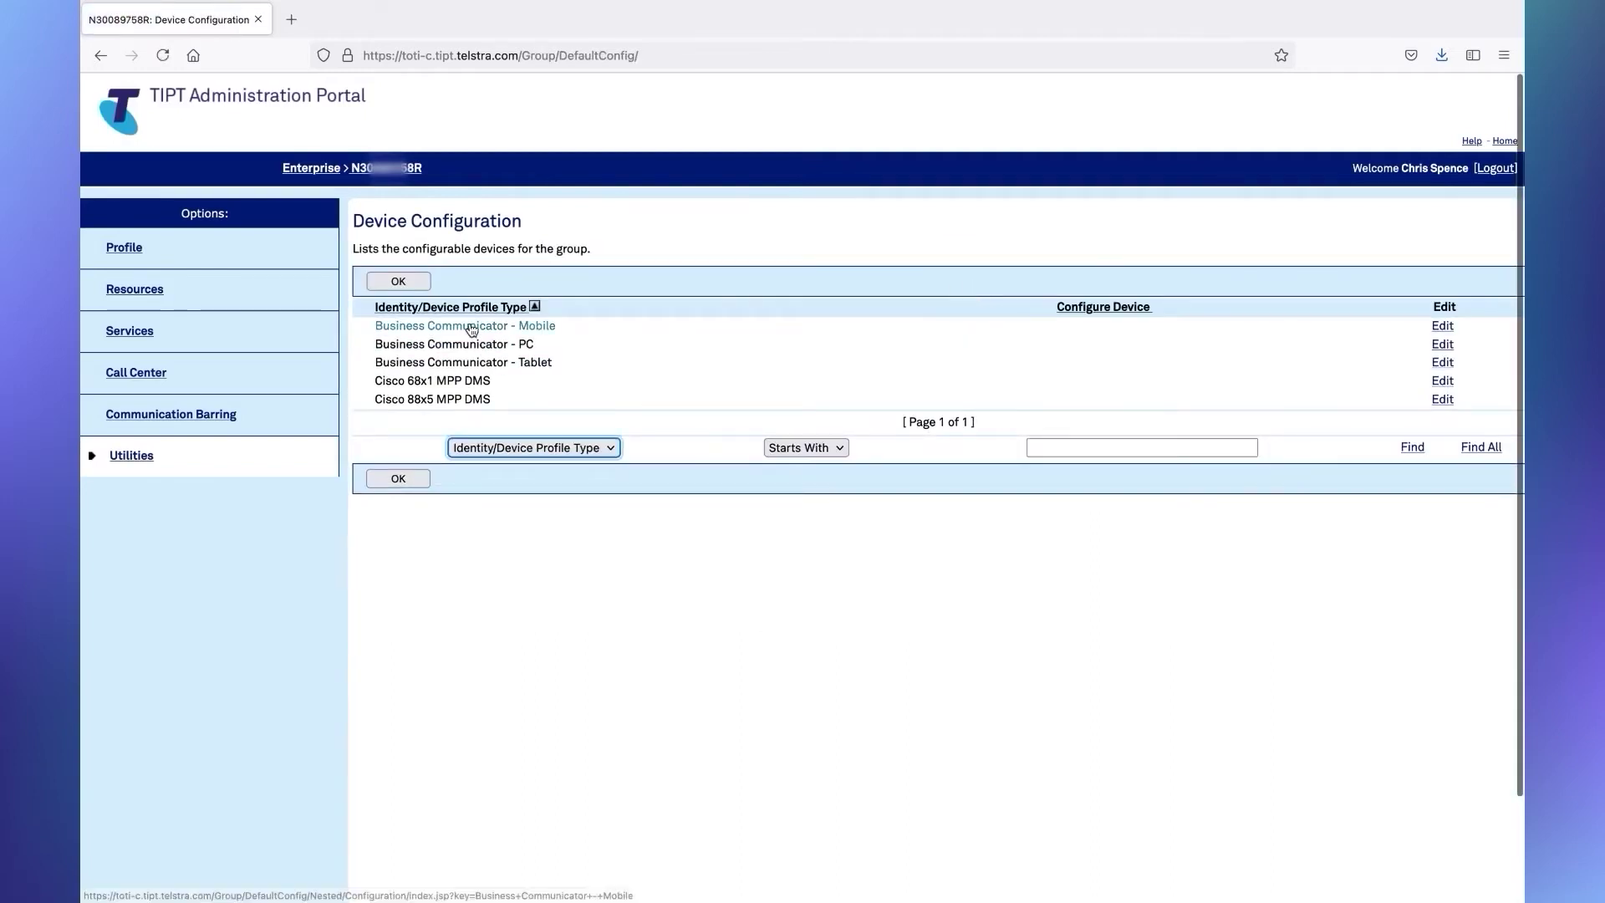
{"action": "left_click", "coordinate": [467, 380]}
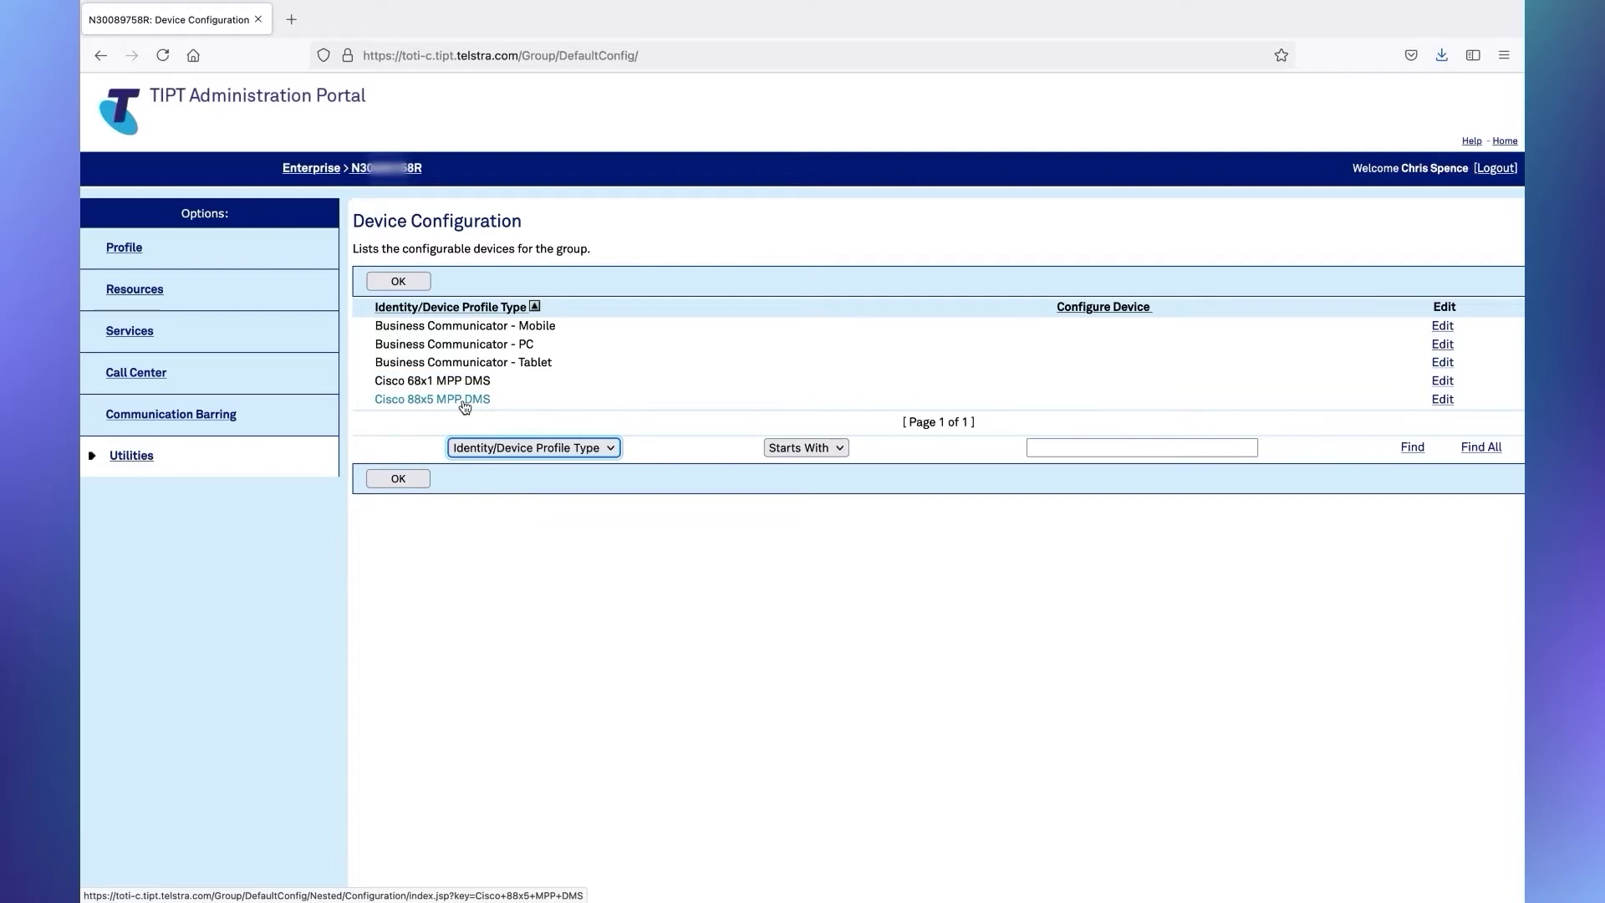
{"action": "left_click", "coordinate": [464, 402]}
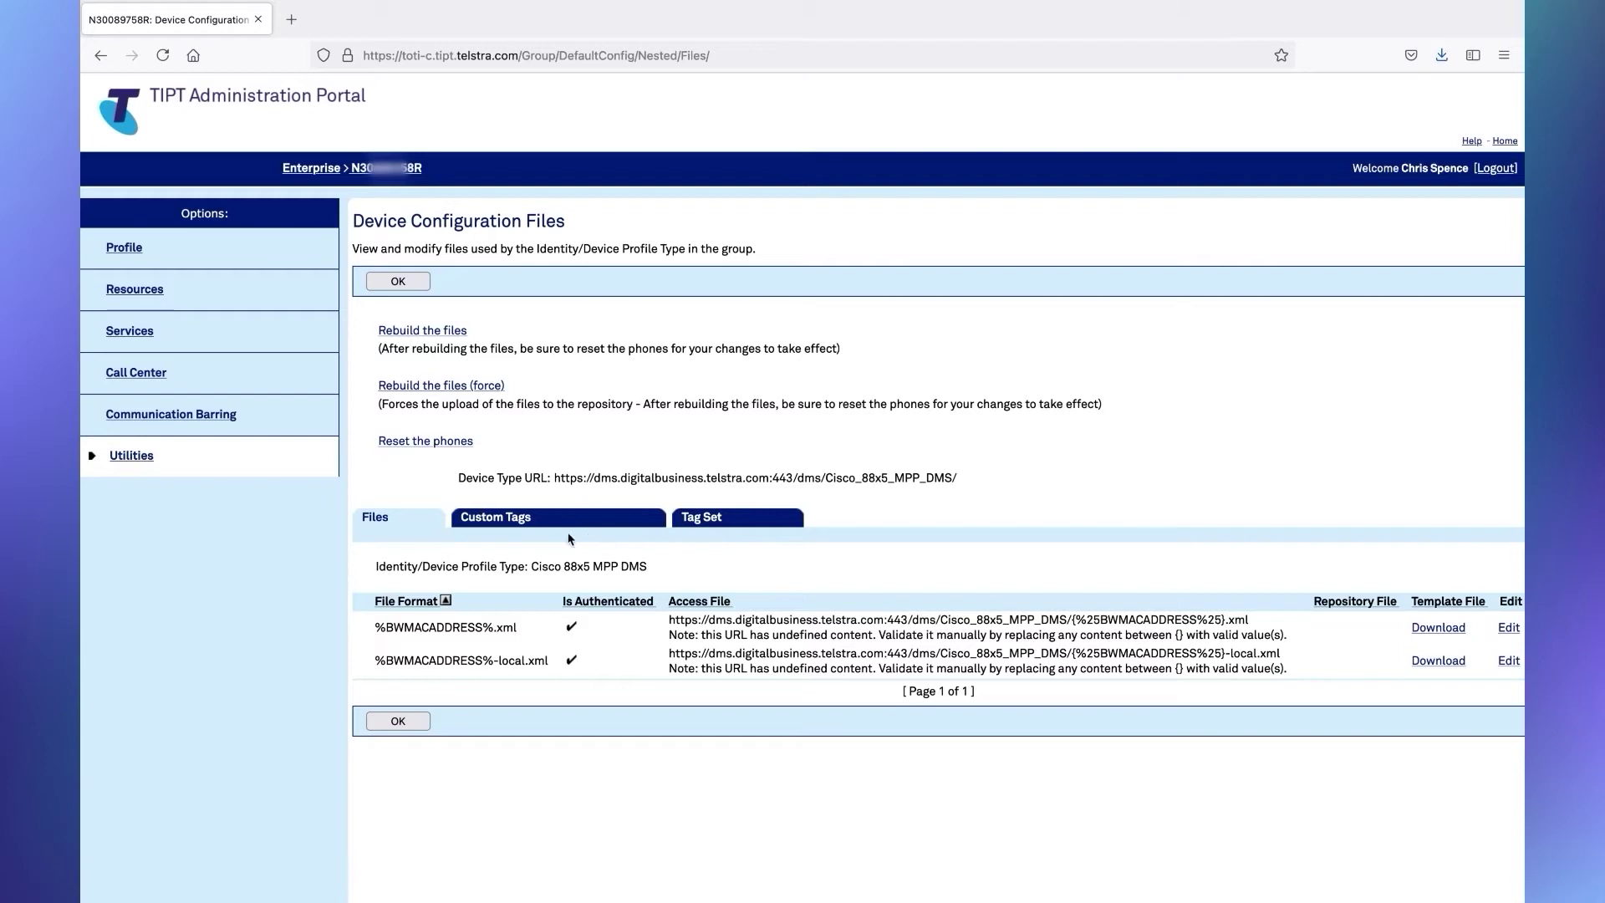
Review the Cisco 88x5 custom tags: %IFOLDER% 1, %TIPT_CODEC% g722, %TIPT_STATE% vic-naptr
{"action": "left_click", "coordinate": [491, 521]}
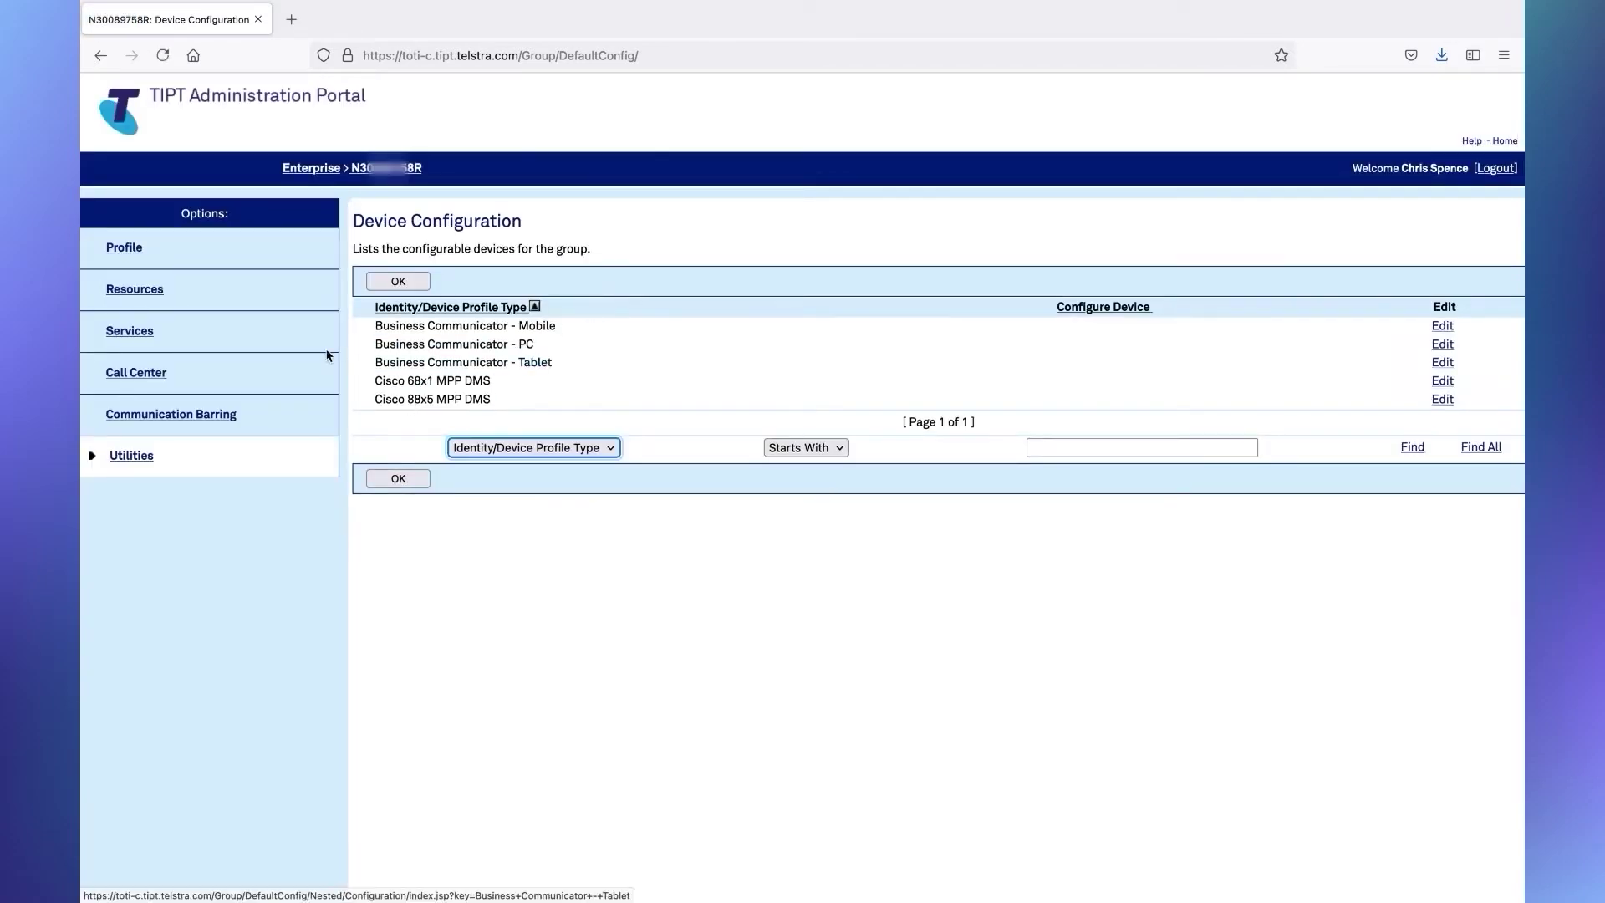
Search the group's users and open a user's Profile options page
{"action": "left_click", "coordinate": [144, 299]}
{"action": "left_click", "coordinate": [370, 285]}
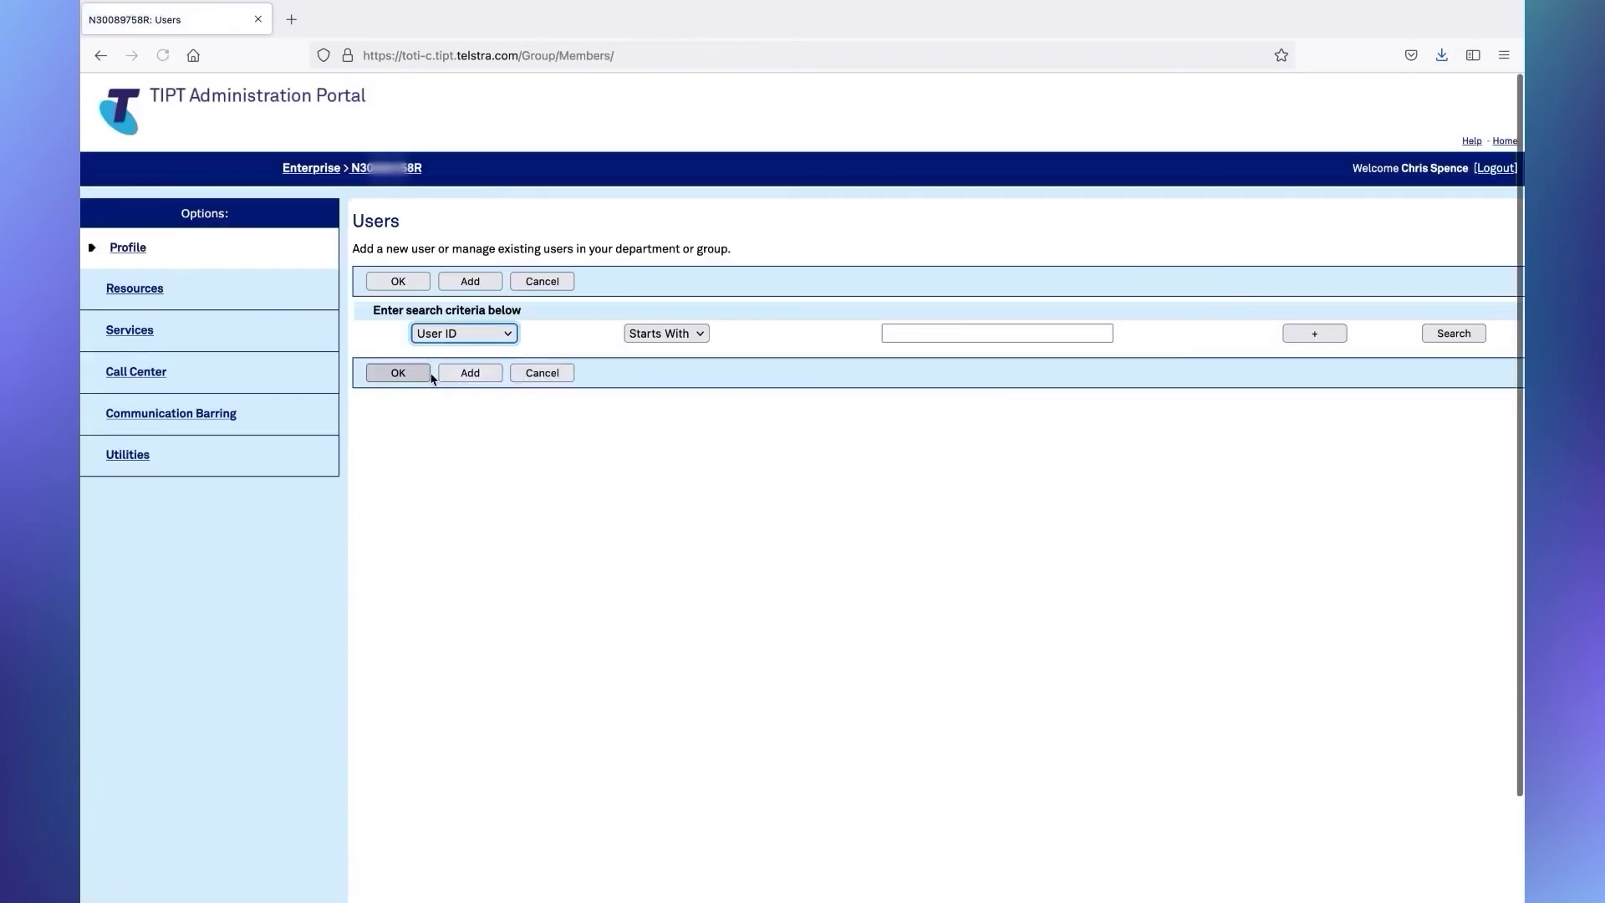
{"action": "left_click", "coordinate": [1453, 333]}
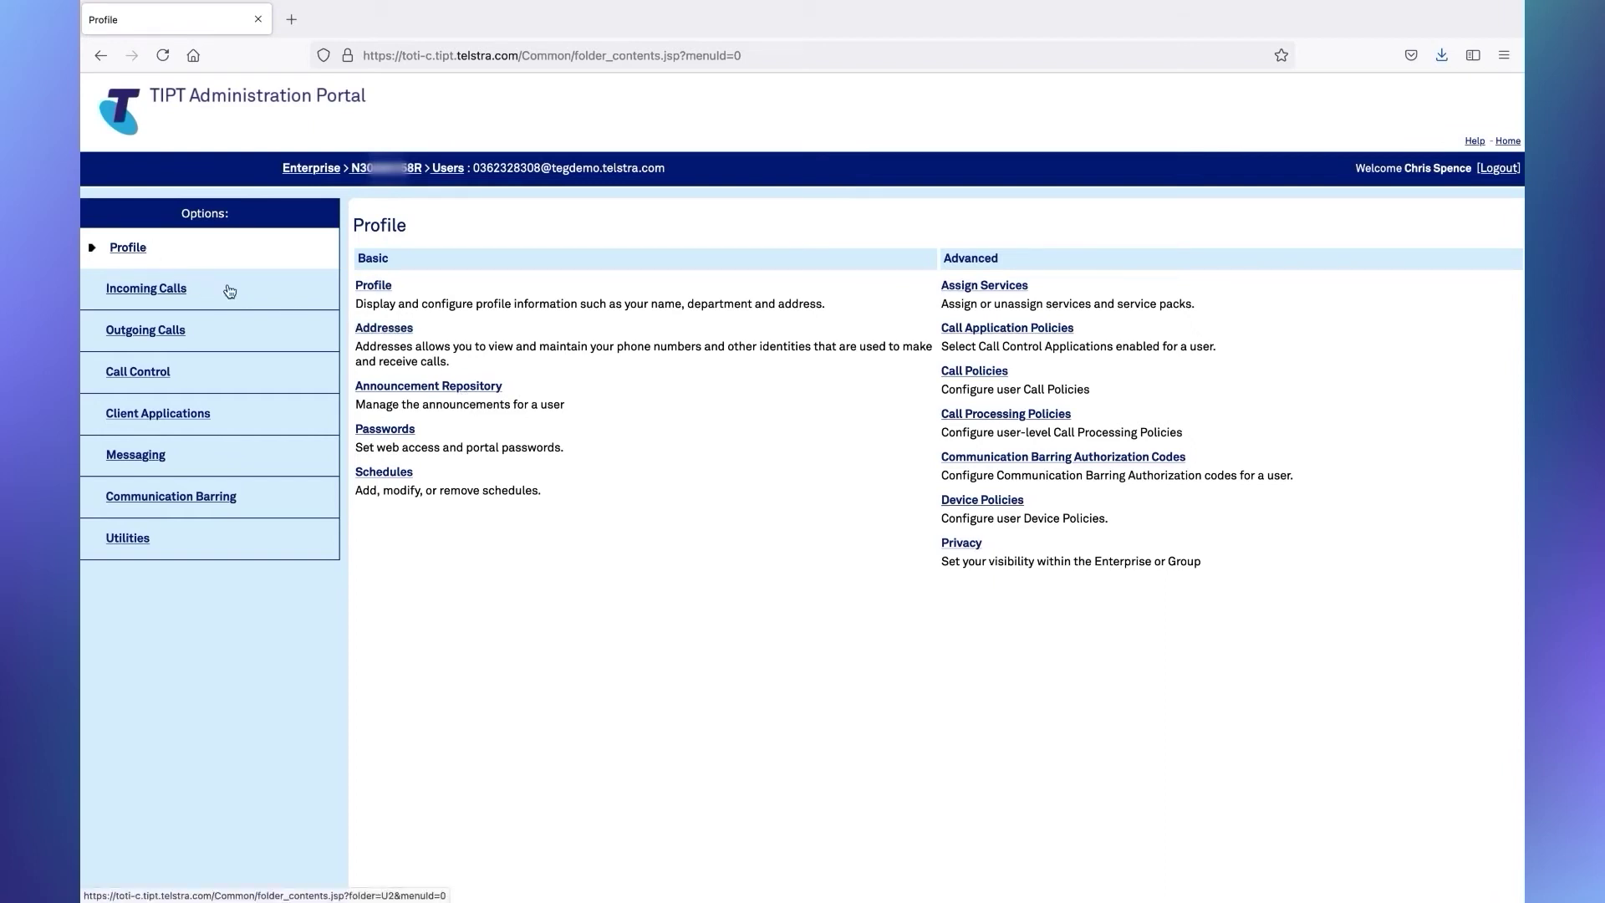
Open the user's Cisco 88x5 MPP DMS identity/device profile from their Addresses page
{"action": "left_click", "coordinate": [386, 338]}
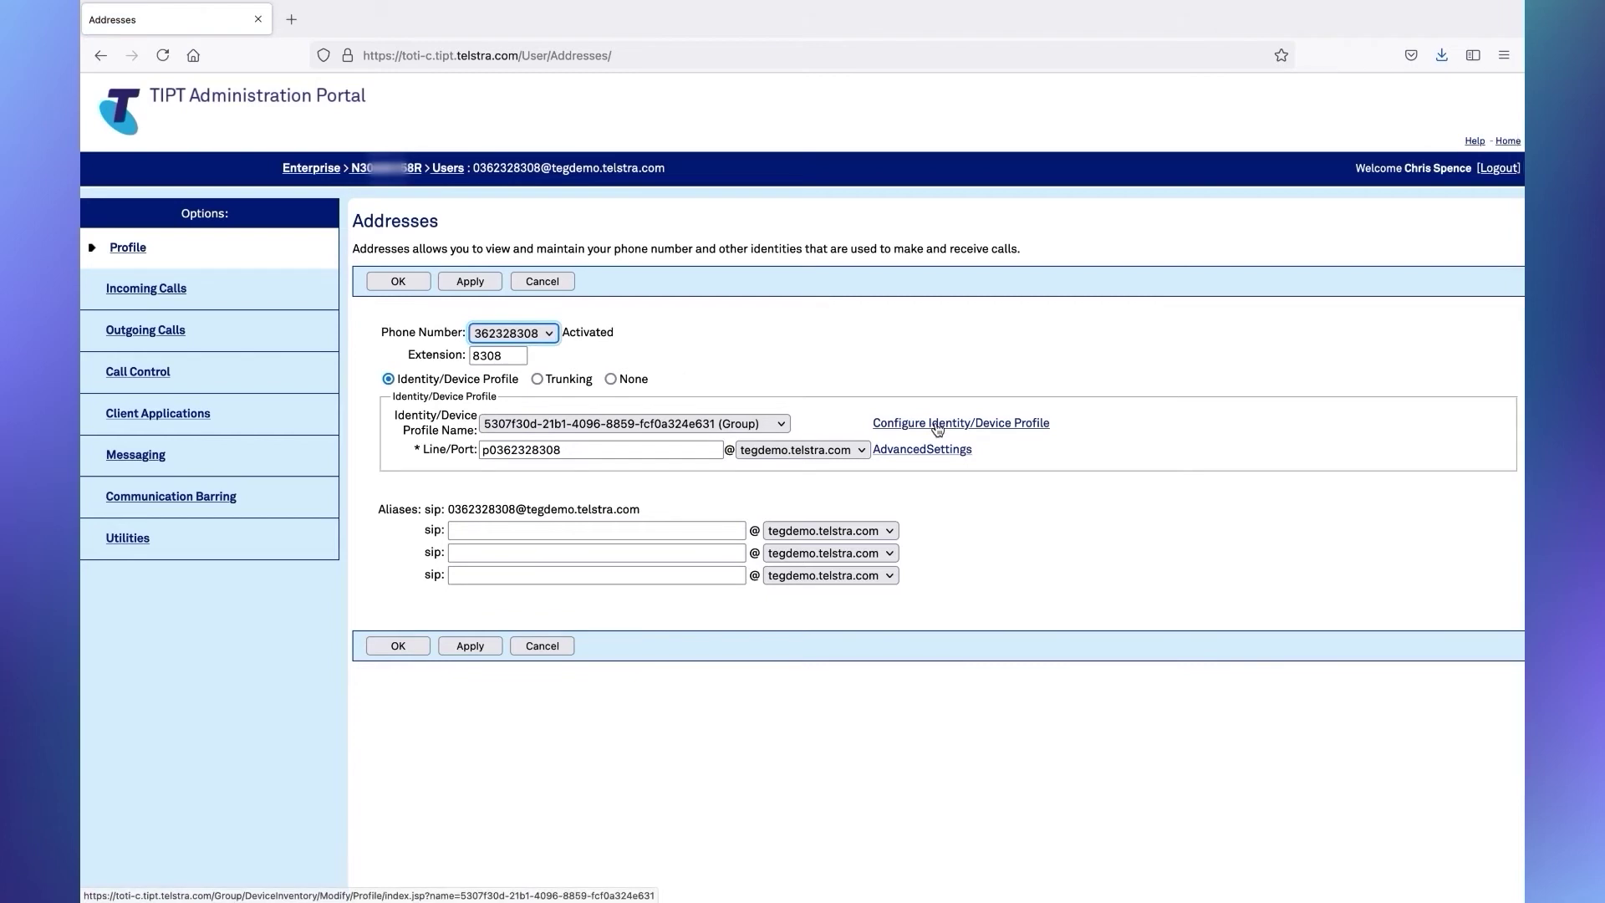
{"action": "left_click", "coordinate": [939, 424]}
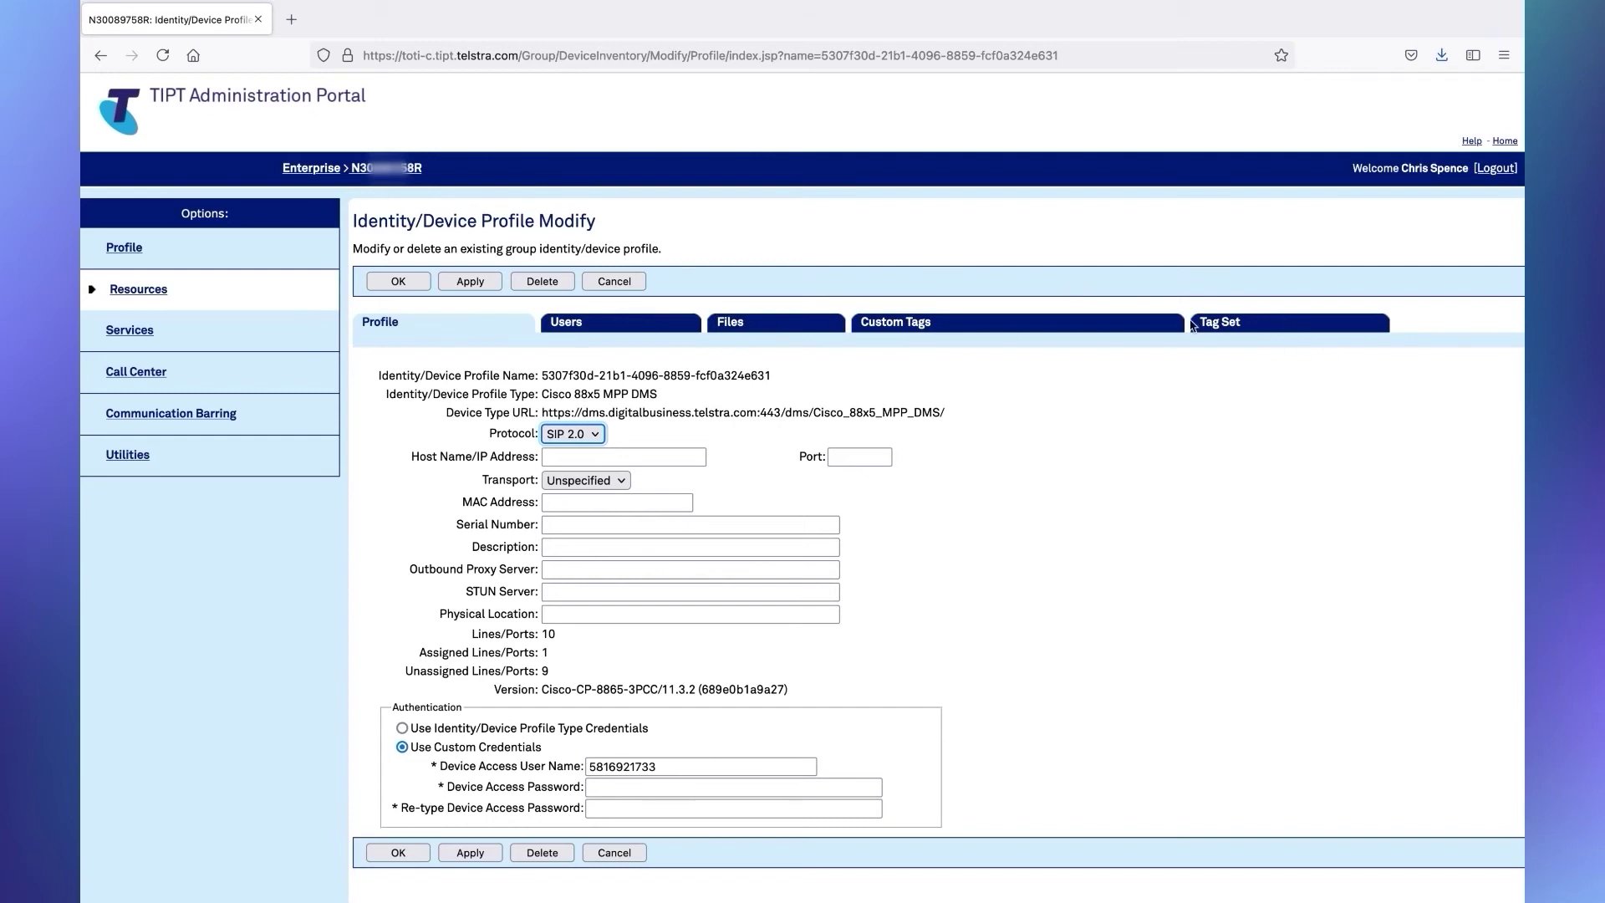
Check the device profile's custom tags, cancelling the add-tag form so no tag is added
{"action": "left_click", "coordinate": [910, 327]}
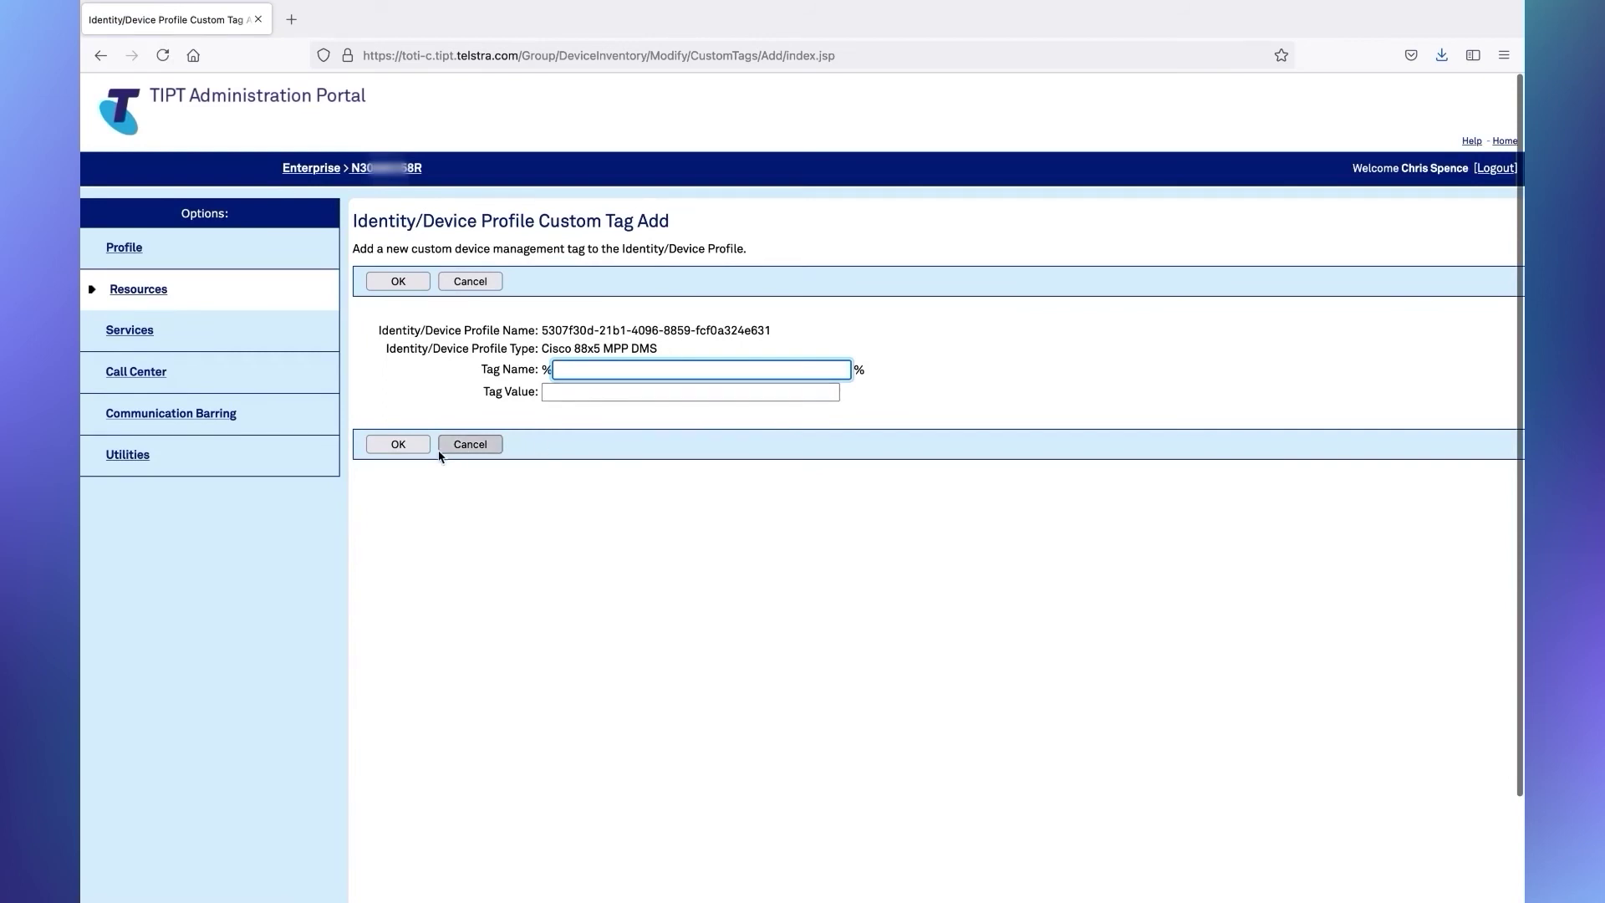
{"action": "left_click", "coordinate": [481, 445]}
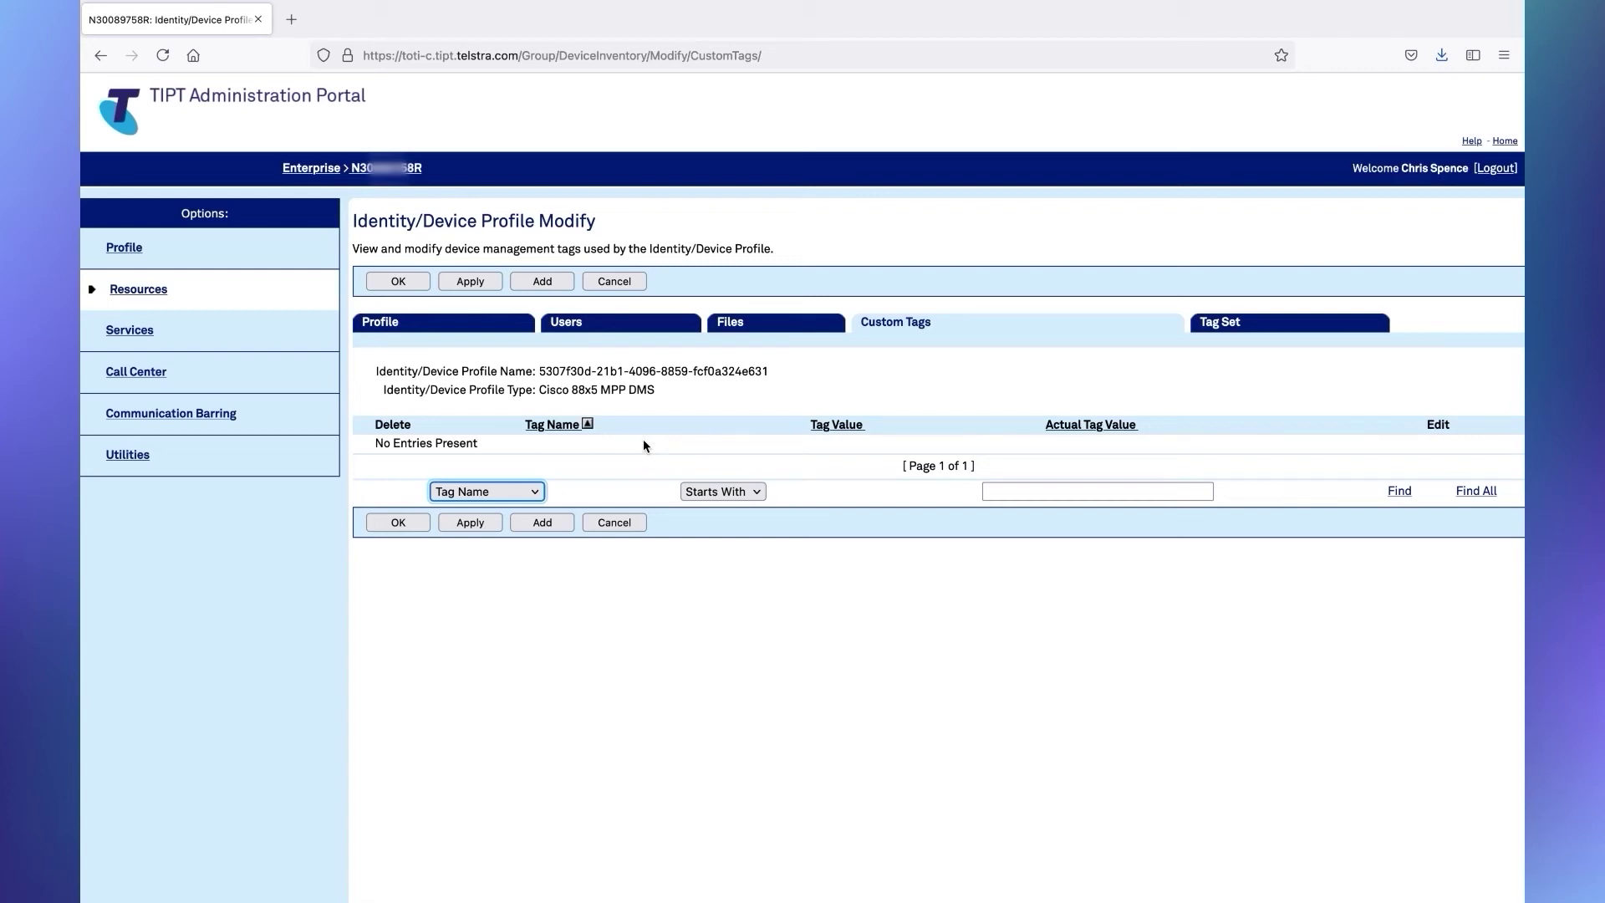
Open the Files tab of the user's Cisco 88x5 identity/device profile
{"action": "left_click", "coordinate": [732, 333]}
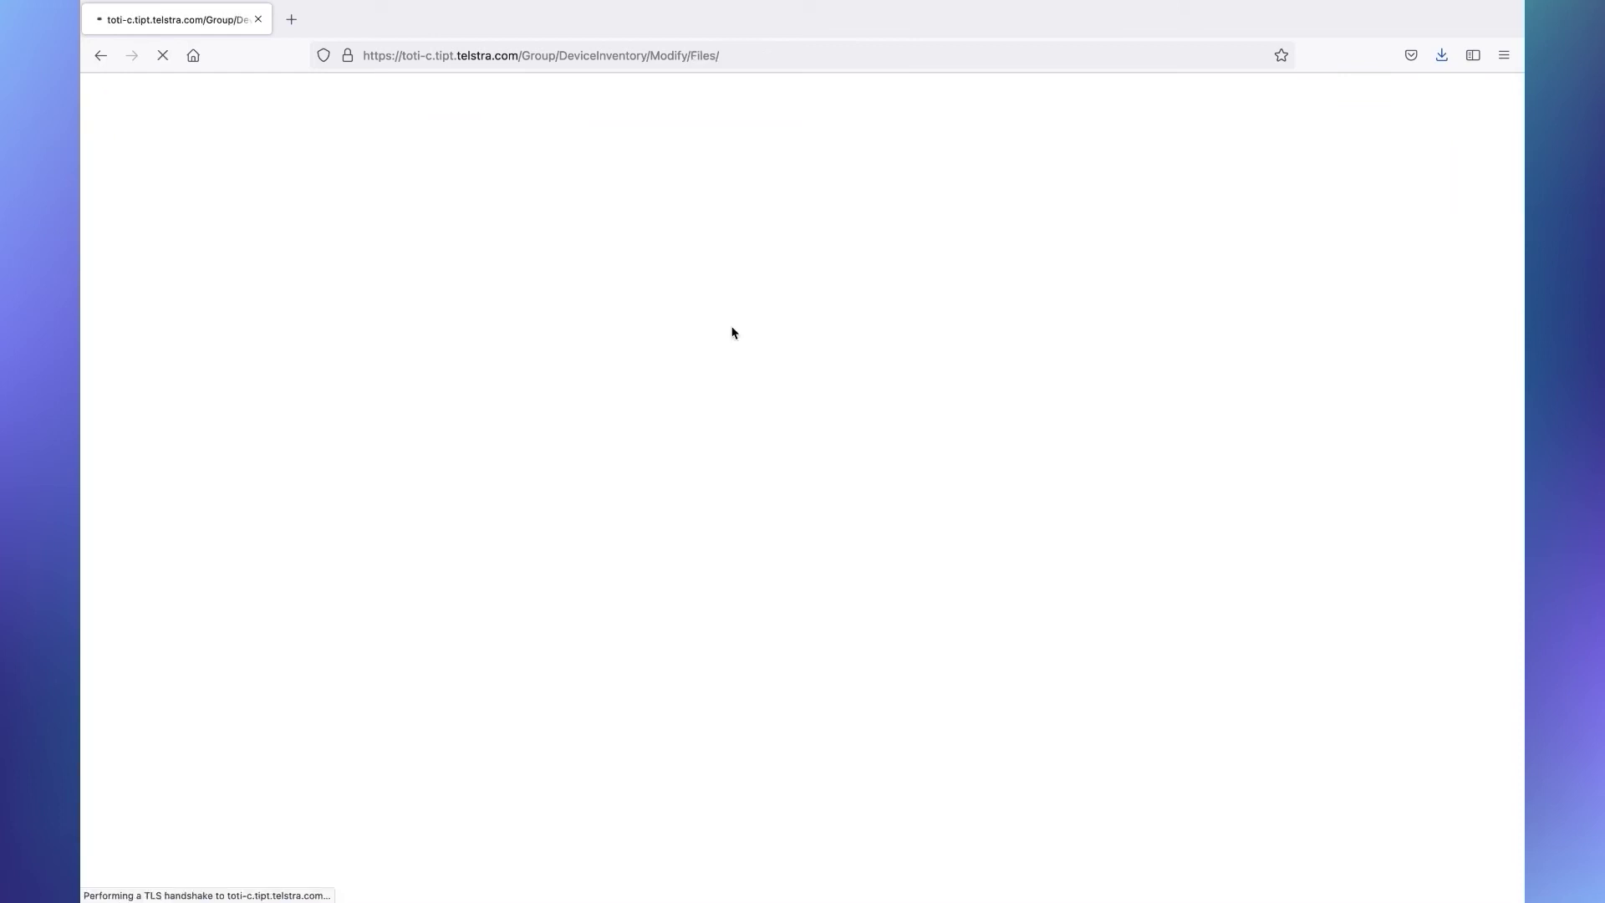